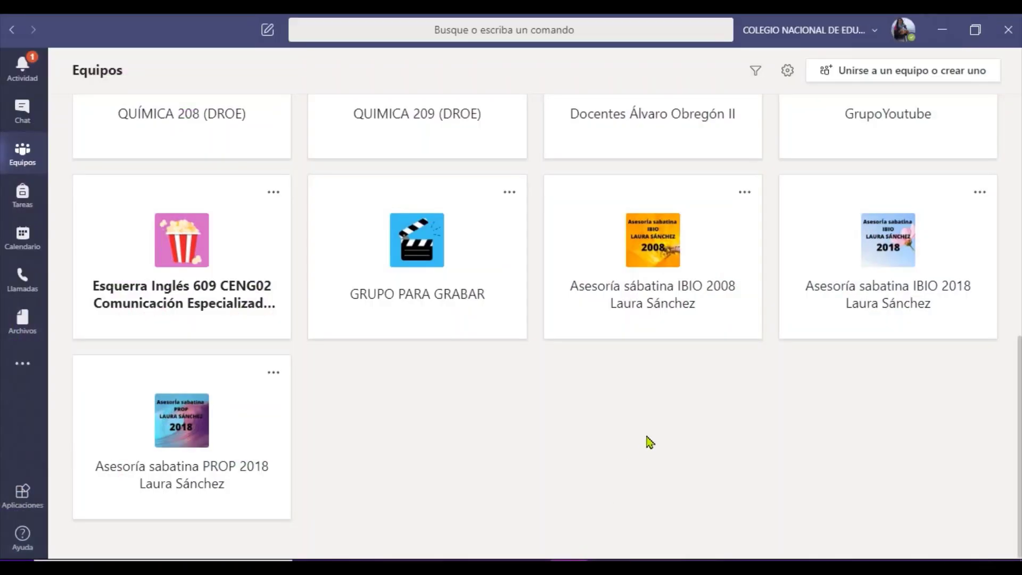
- Start creating a new team of the Clase type
{"action": "scroll", "coordinate": [639, 418], "scroll_direction": "up", "scroll_amount": 10}
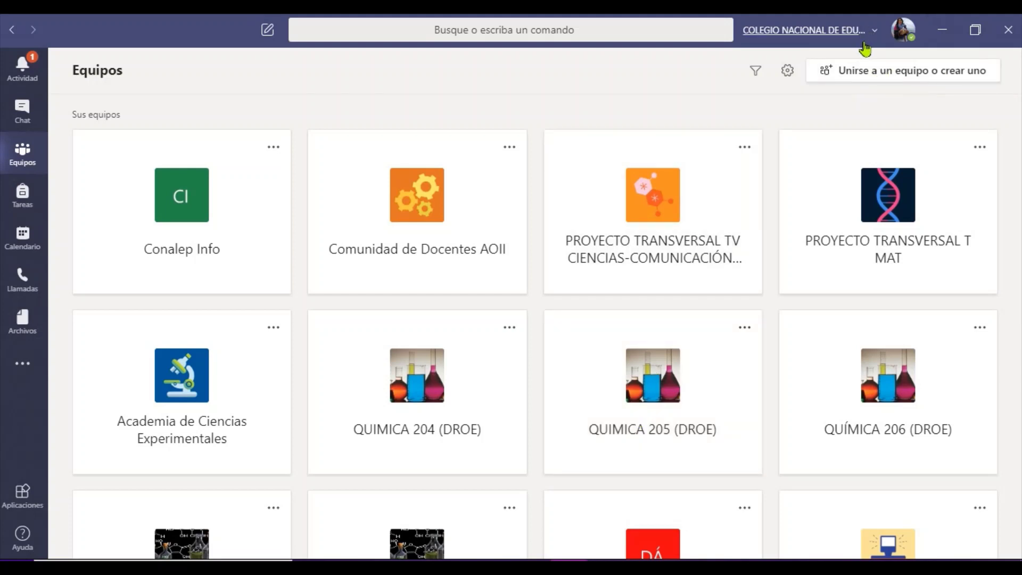
{"action": "left_click", "coordinate": [872, 81]}
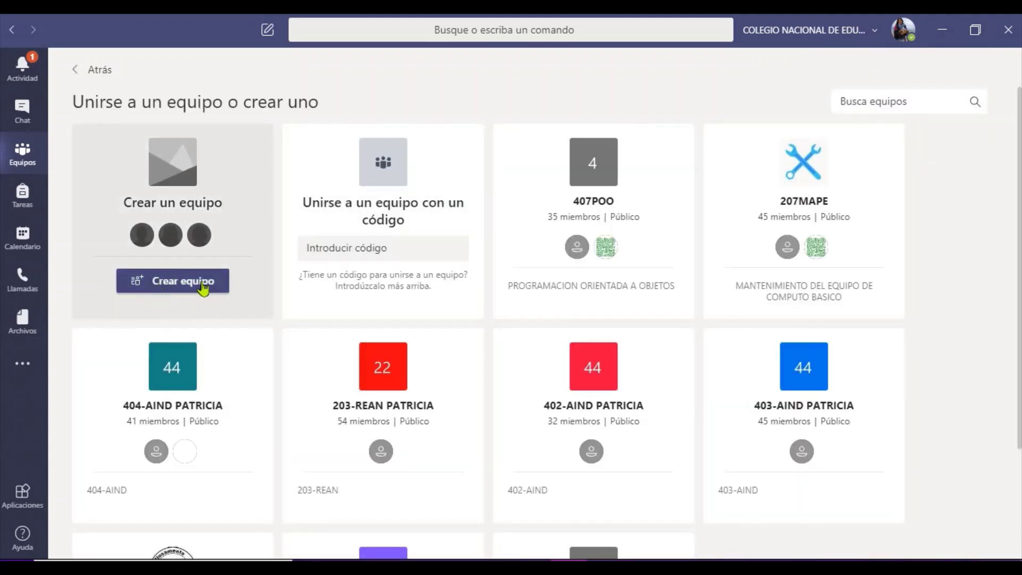
{"action": "left_click", "coordinate": [181, 285]}
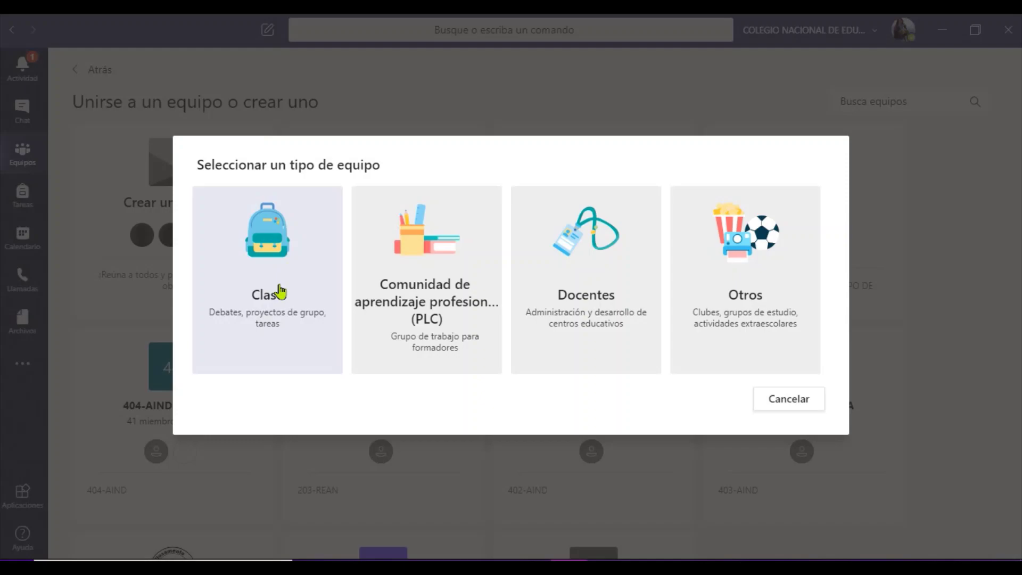
{"action": "left_click", "coordinate": [280, 292]}
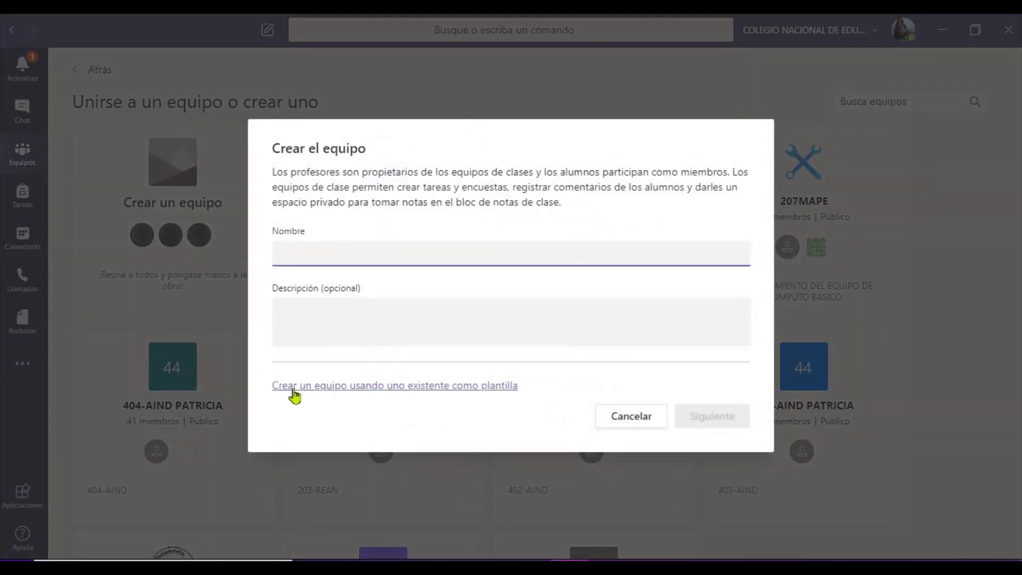
- Choose the existing team QUIMICA 209 (DROE) as the template for the new class team
{"action": "left_click", "coordinate": [448, 385]}
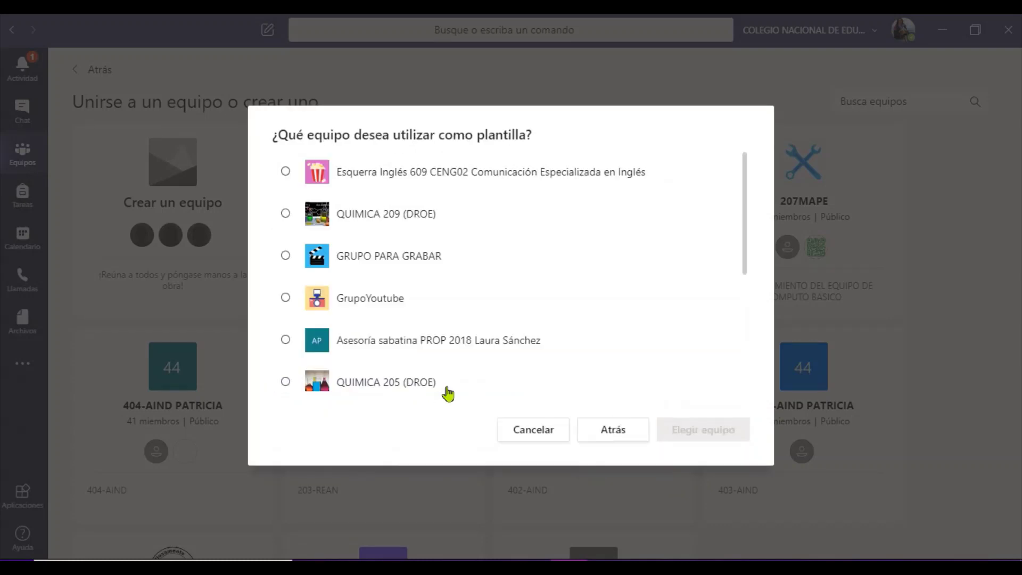
{"action": "scroll", "coordinate": [395, 327], "scroll_direction": "down", "scroll_amount": 4}
{"action": "scroll", "coordinate": [397, 328], "scroll_direction": "up", "scroll_amount": 2}
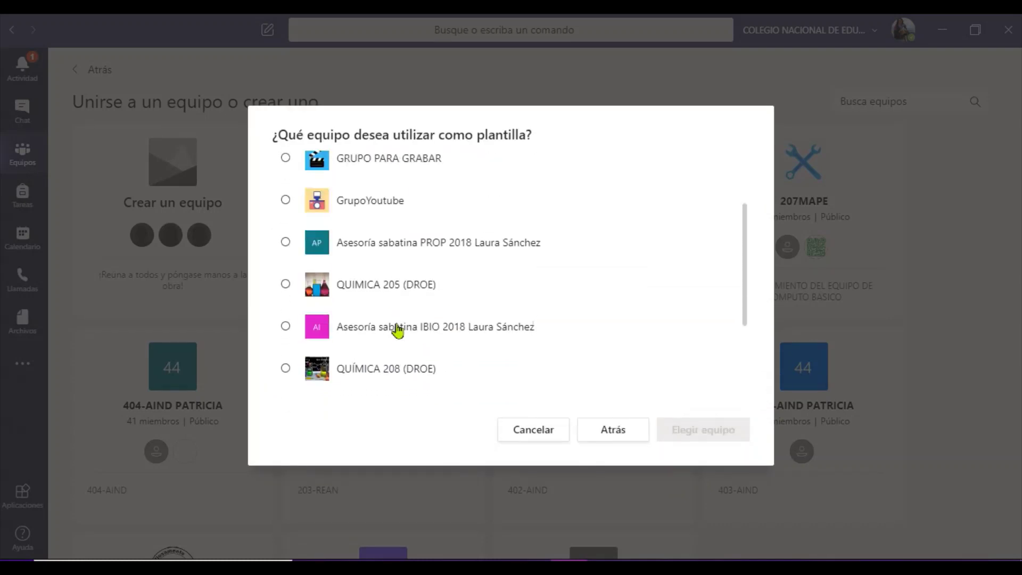
{"action": "scroll", "coordinate": [397, 328], "scroll_direction": "up", "scroll_amount": 2}
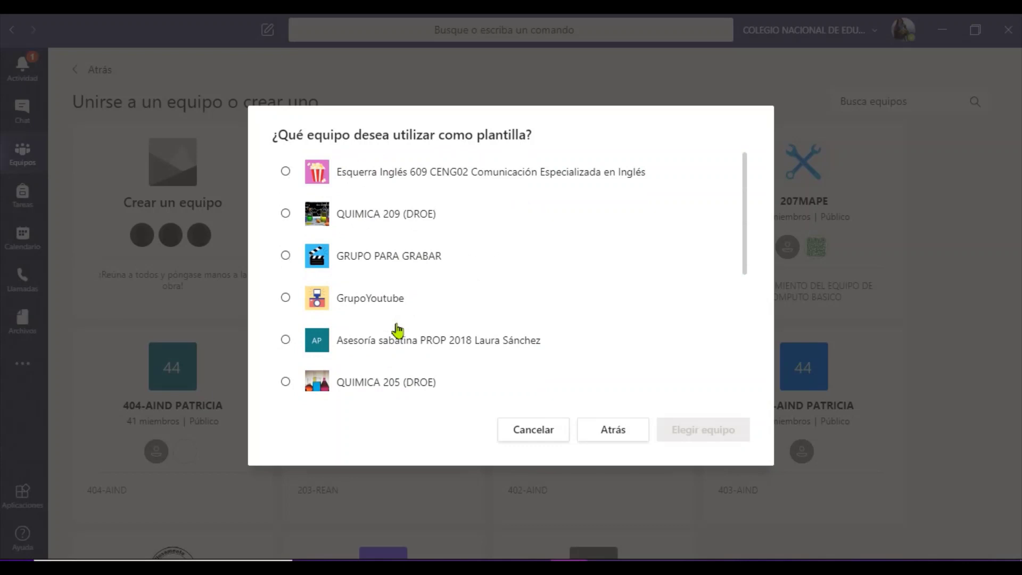
{"action": "left_click", "coordinate": [286, 214]}
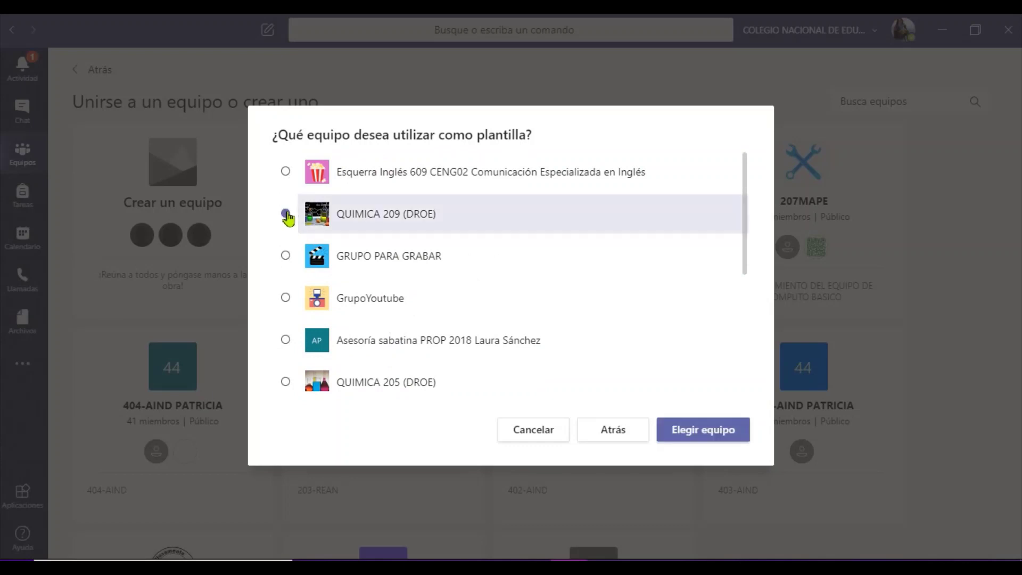
{"action": "left_click", "coordinate": [675, 437]}
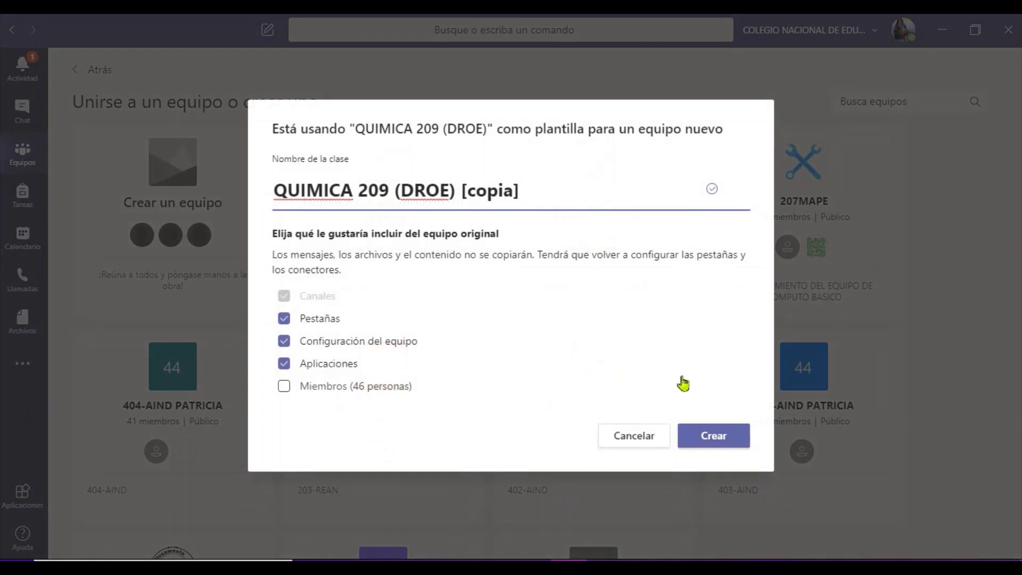
- Change the class name of the new team to QUIMICA COPIA
{"action": "left_click_drag", "start_coordinate": [524, 194], "coordinate": [357, 204]}
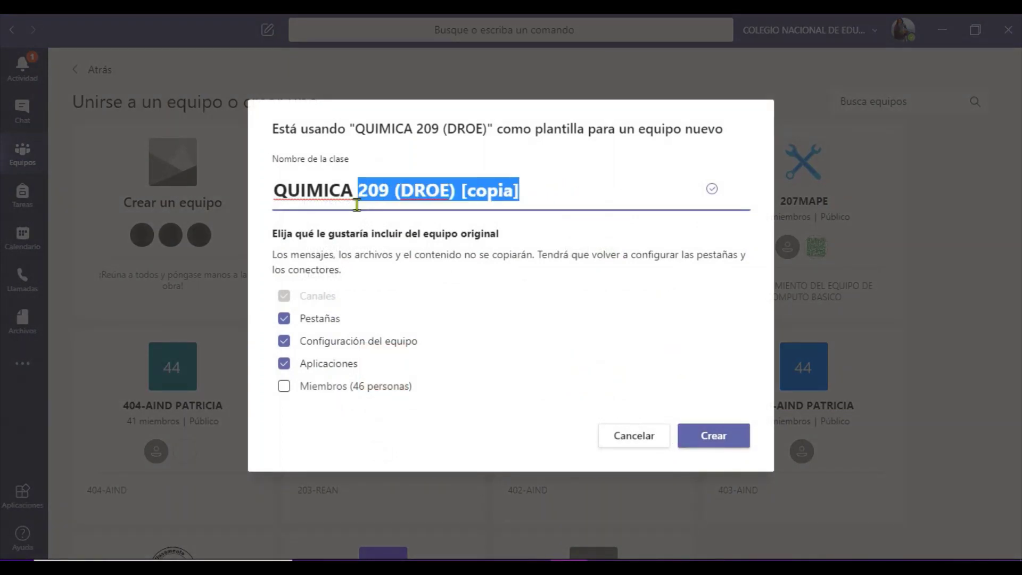
{"action": "type", "text": "c"}
{"action": "key", "text": "Caps_Lock"}
{"action": "key", "text": "BackSpace"}
{"action": "type", "text": "CA C"}
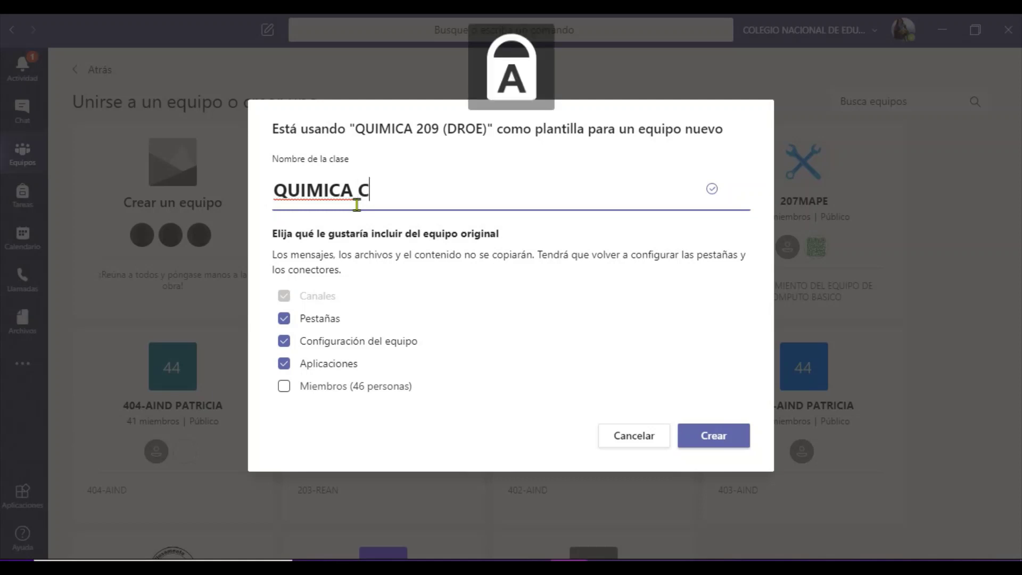
{"action": "type", "text": "OPIA"}
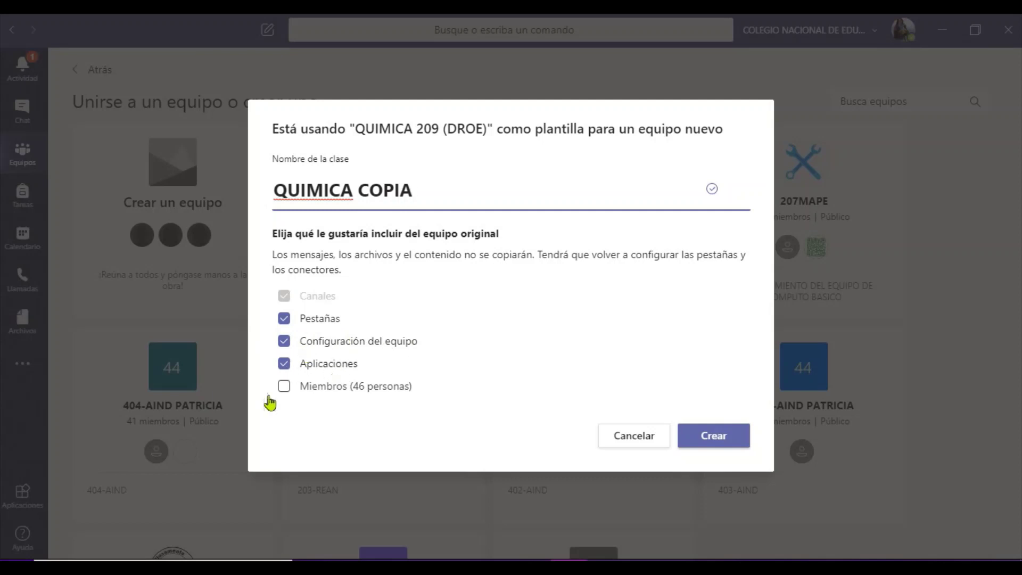
- Include the original team's members in the copy and create the team
{"action": "left_click", "coordinate": [284, 386]}
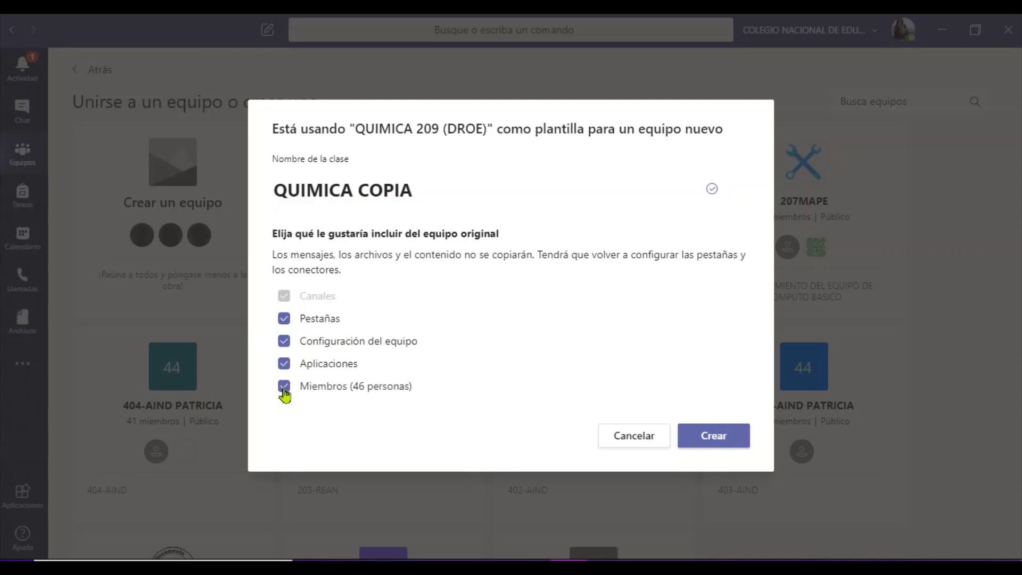
{"action": "left_click", "coordinate": [284, 389]}
{"action": "left_click", "coordinate": [284, 389]}
{"action": "left_click", "coordinate": [284, 390]}
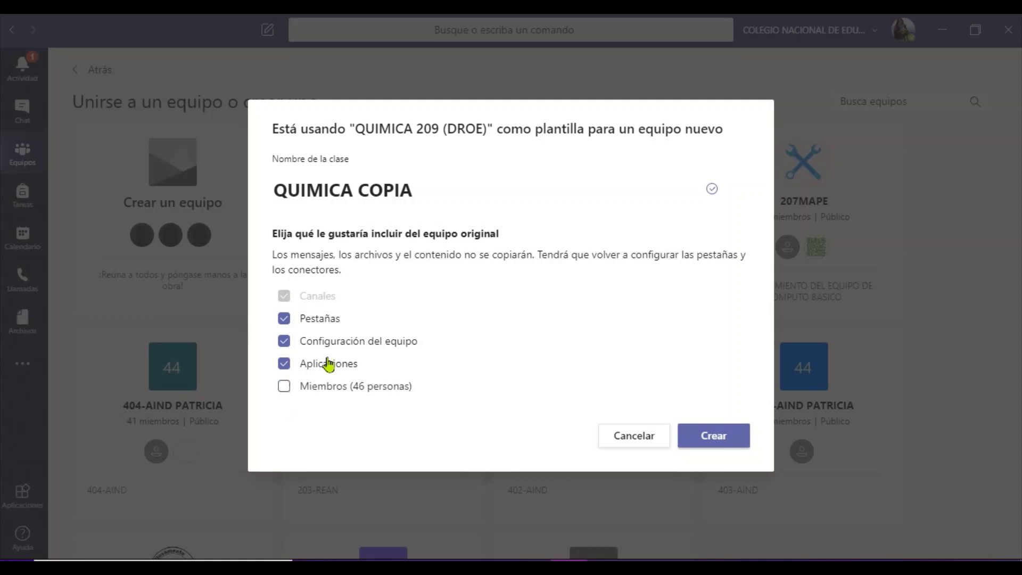
{"action": "left_click", "coordinate": [284, 389]}
{"action": "left_click", "coordinate": [712, 436]}
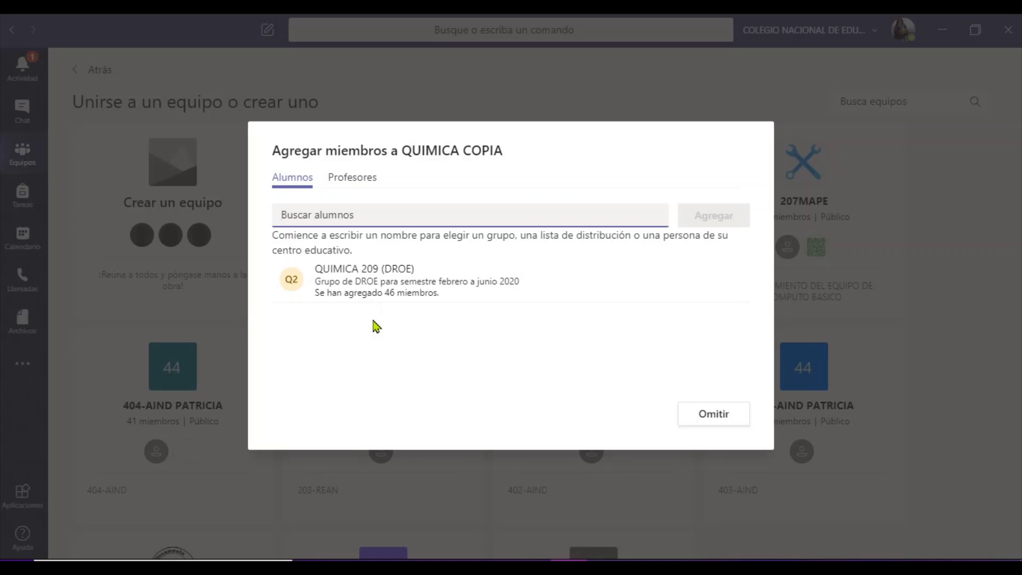
- Add a colleague from the directory suggestions as a teacher of QUIMICA COPIA and finish adding members
{"action": "left_click", "coordinate": [353, 178]}
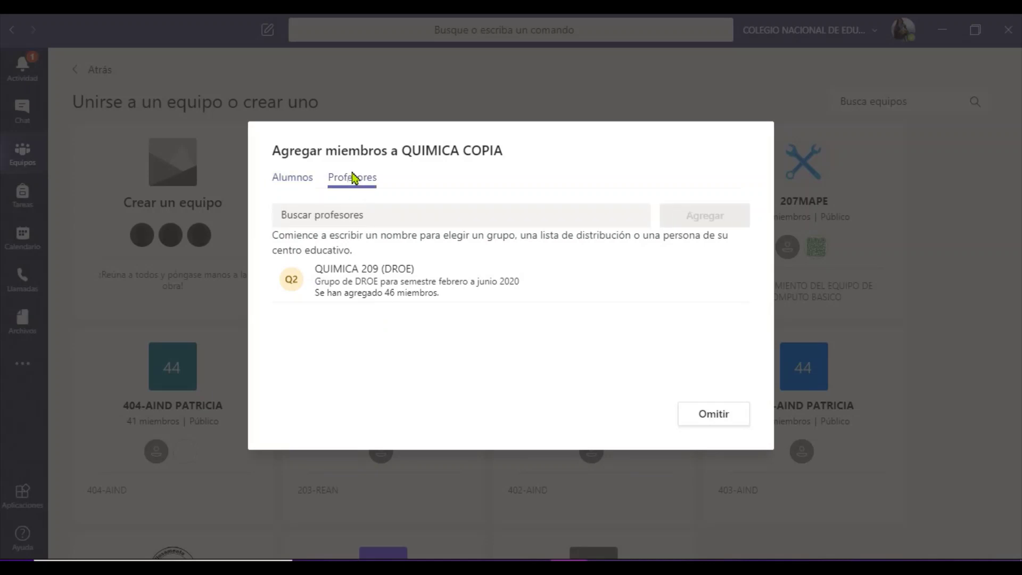
{"action": "left_click", "coordinate": [296, 181]}
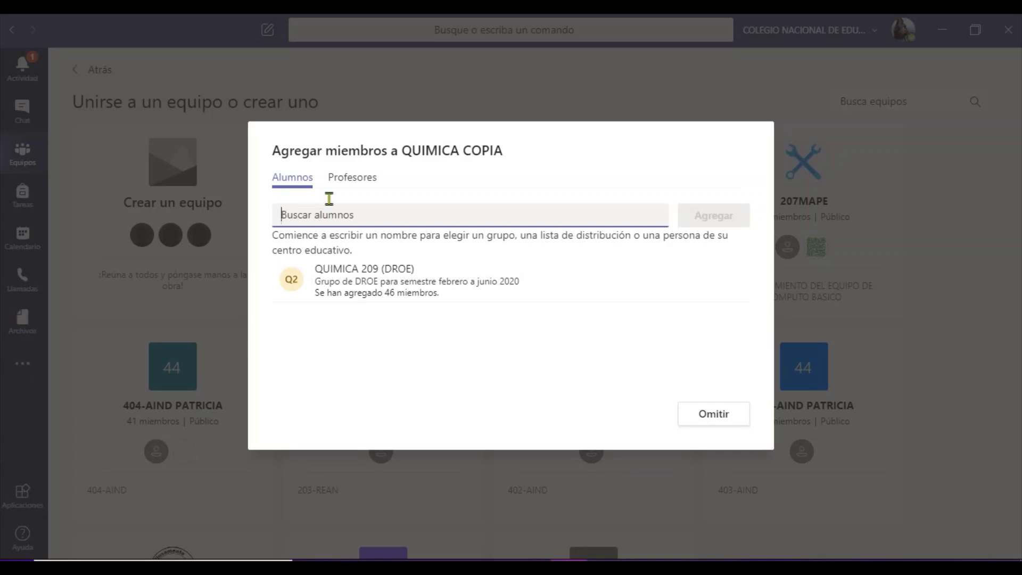
{"action": "left_click", "coordinate": [345, 181]}
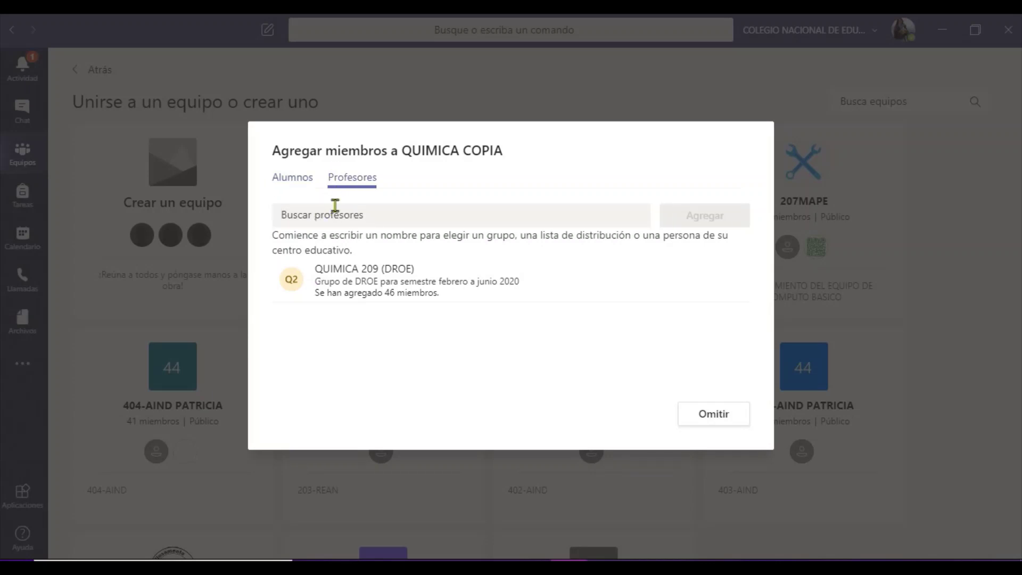
{"action": "left_click", "coordinate": [343, 223]}
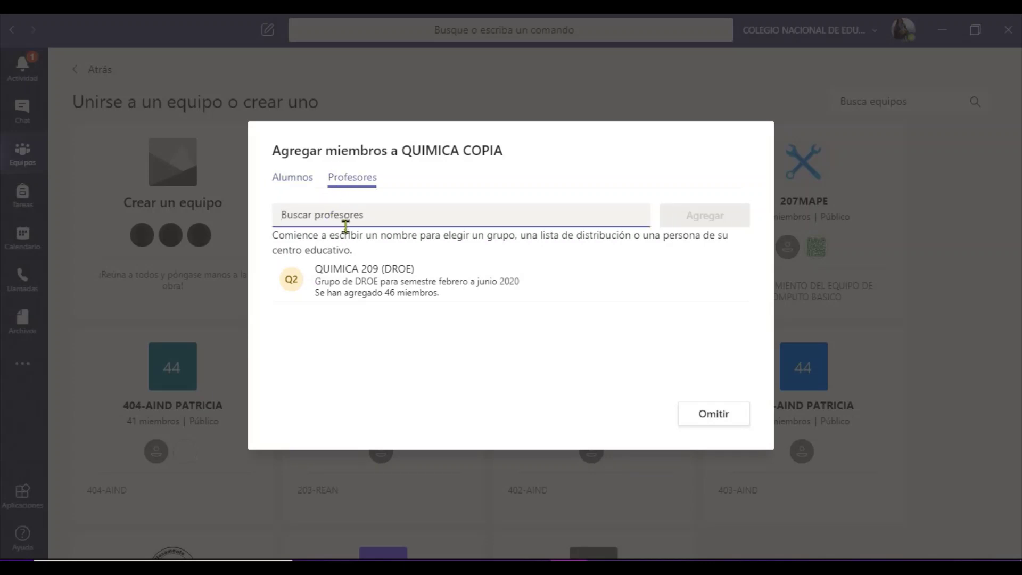
{"action": "type", "text": "@"}
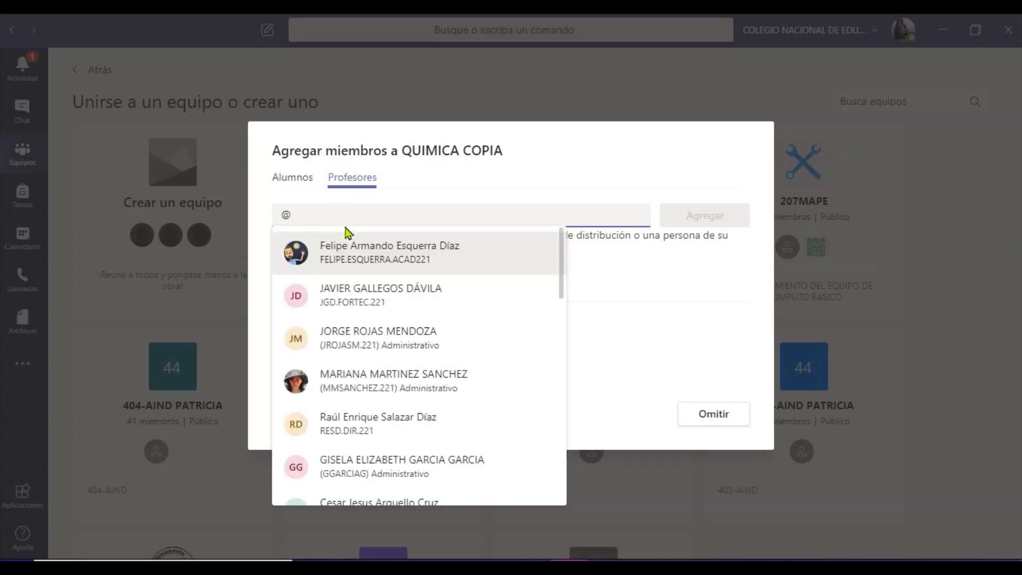
{"action": "left_click", "coordinate": [357, 248]}
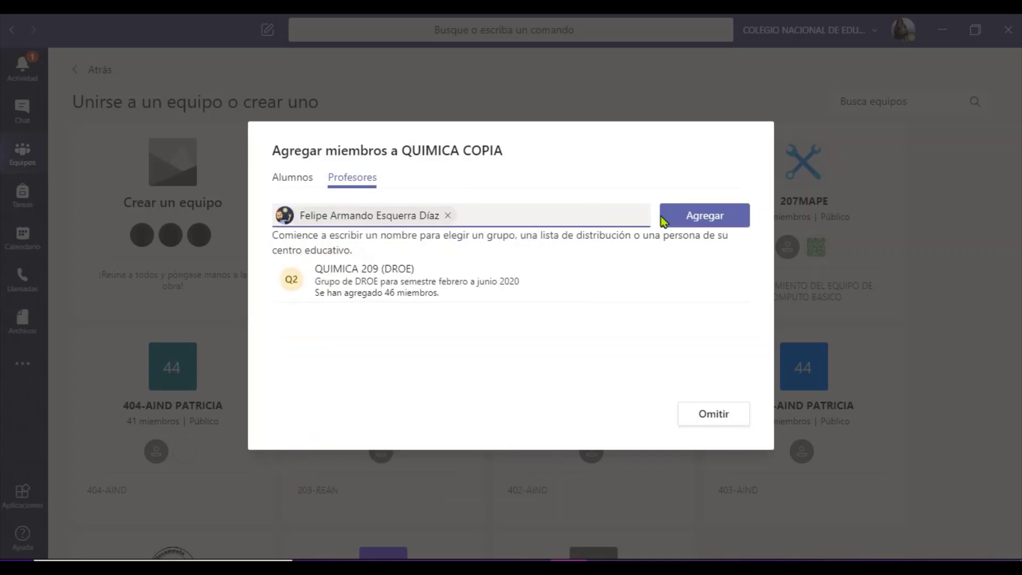
{"action": "left_click", "coordinate": [701, 224]}
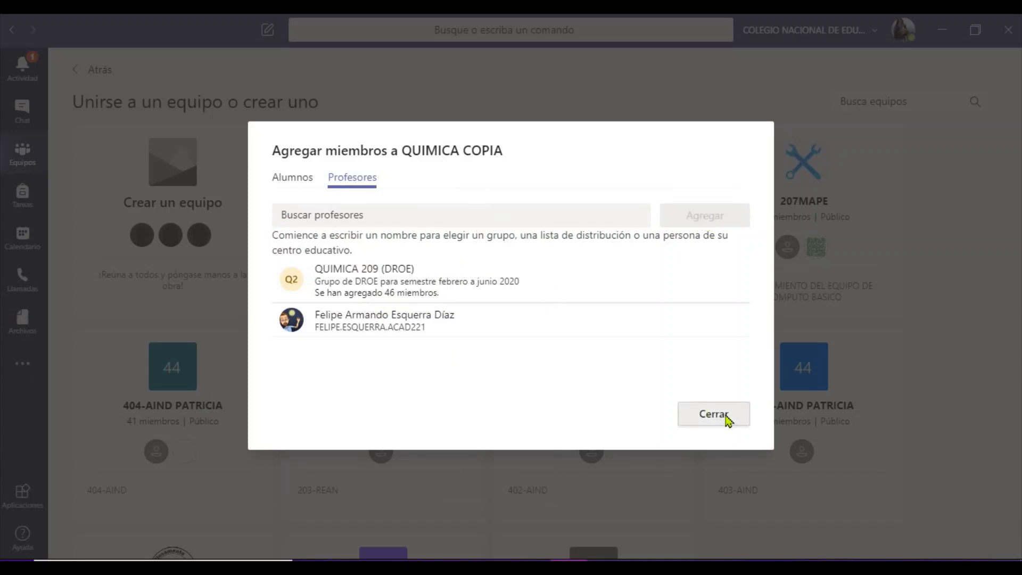
{"action": "left_click", "coordinate": [721, 421]}
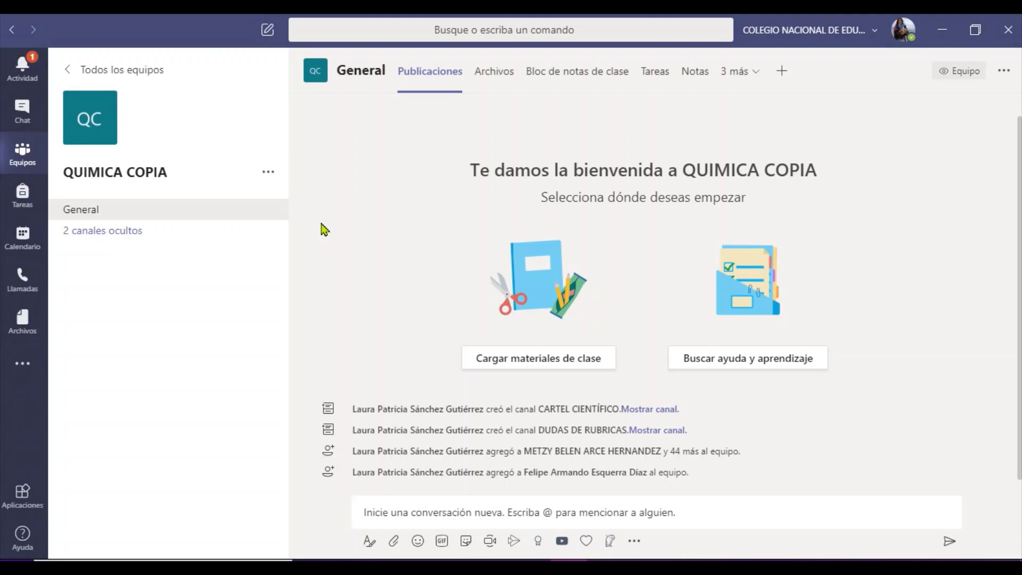
- Show the hidden channels CARTEL CIENTÍFICO and DUDAS DE RUBRICAS in the team's channel list
{"action": "left_click", "coordinate": [92, 232]}
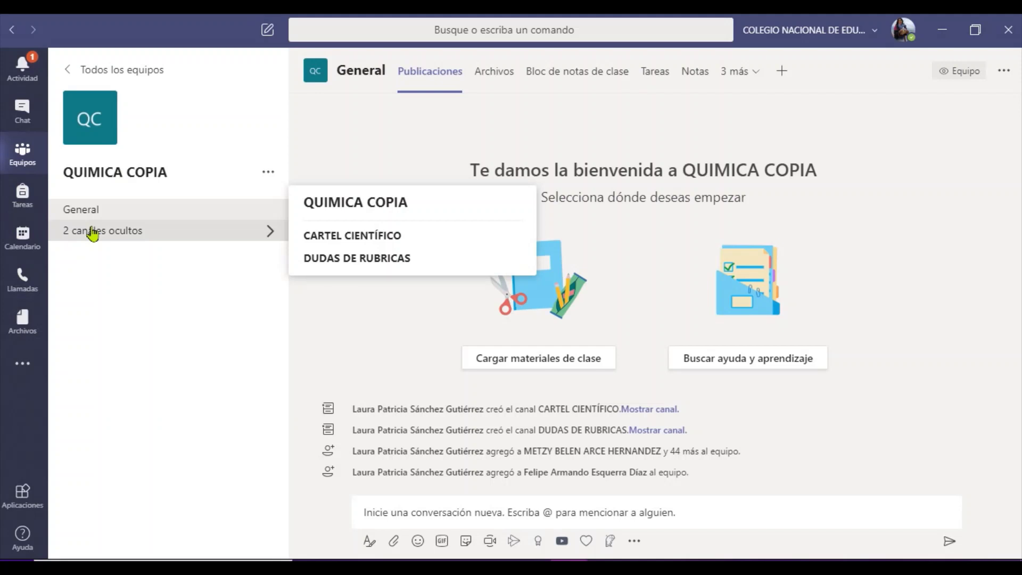
{"action": "left_click", "coordinate": [312, 257]}
{"action": "left_click", "coordinate": [312, 237]}
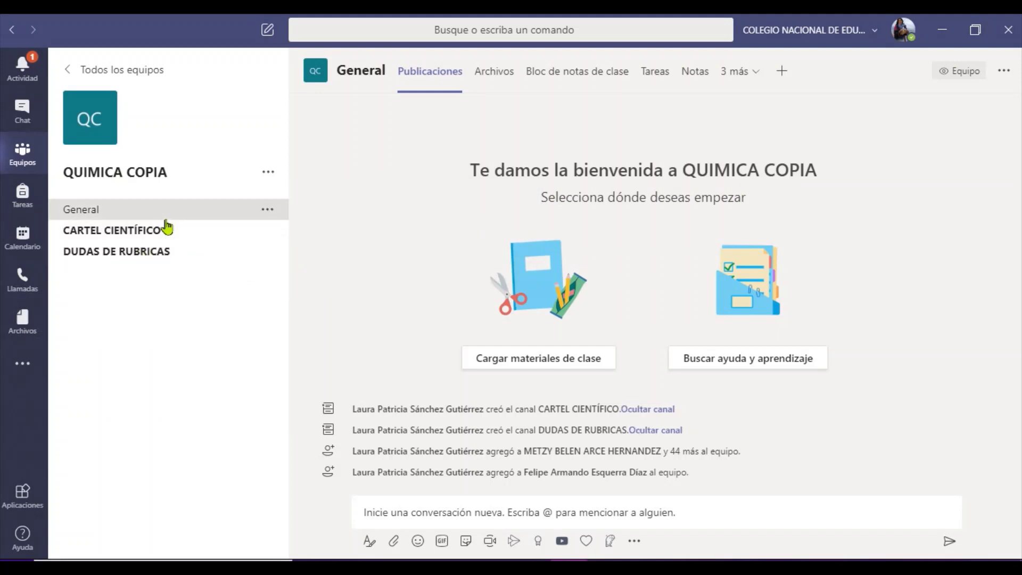
- Examine the two copied channels and the General channel's class notebook, assignments and additional tabs
{"action": "left_click", "coordinate": [121, 231]}
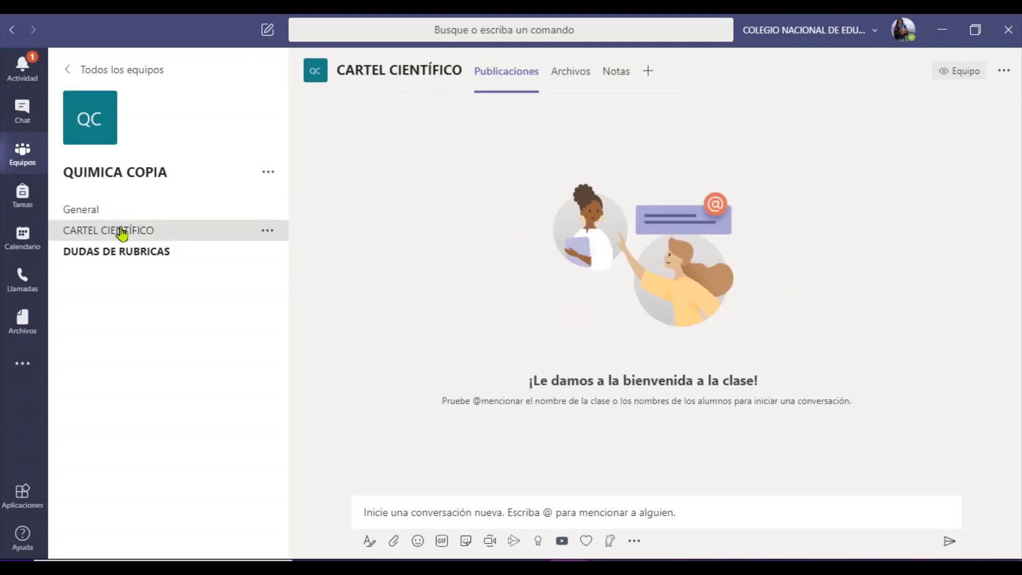
{"action": "left_click", "coordinate": [135, 255]}
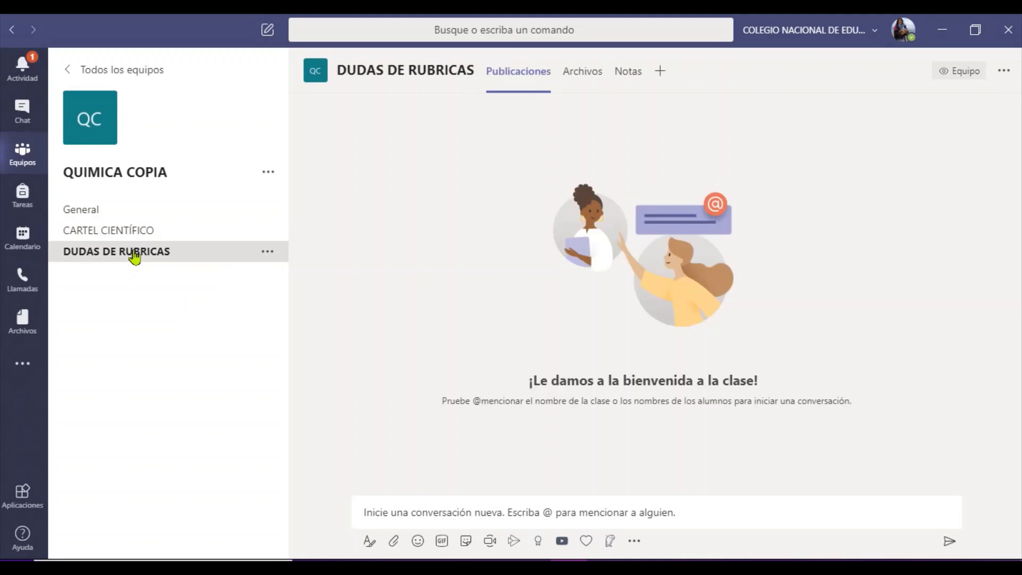
{"action": "left_click", "coordinate": [126, 231]}
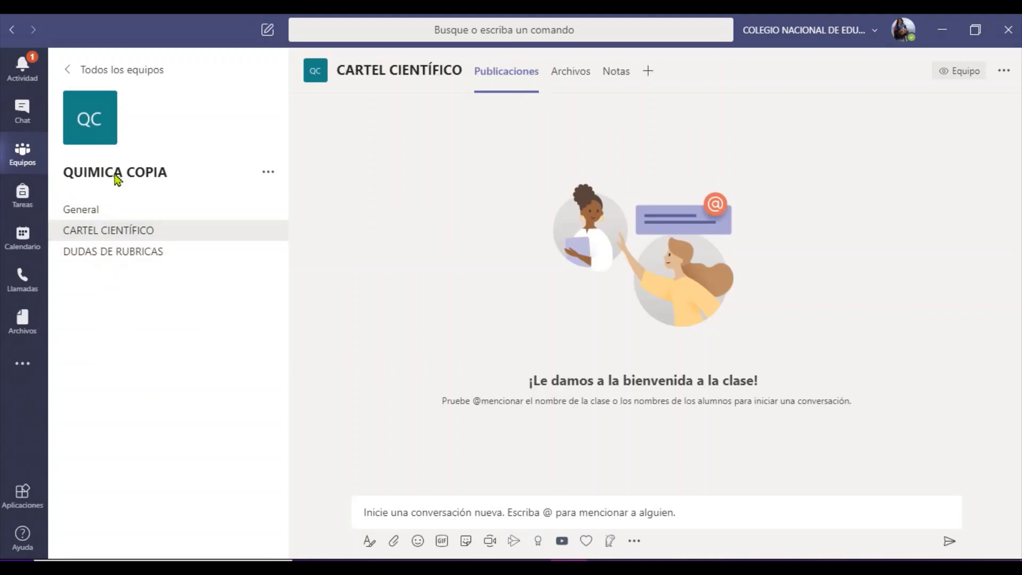
{"action": "left_click", "coordinate": [87, 215]}
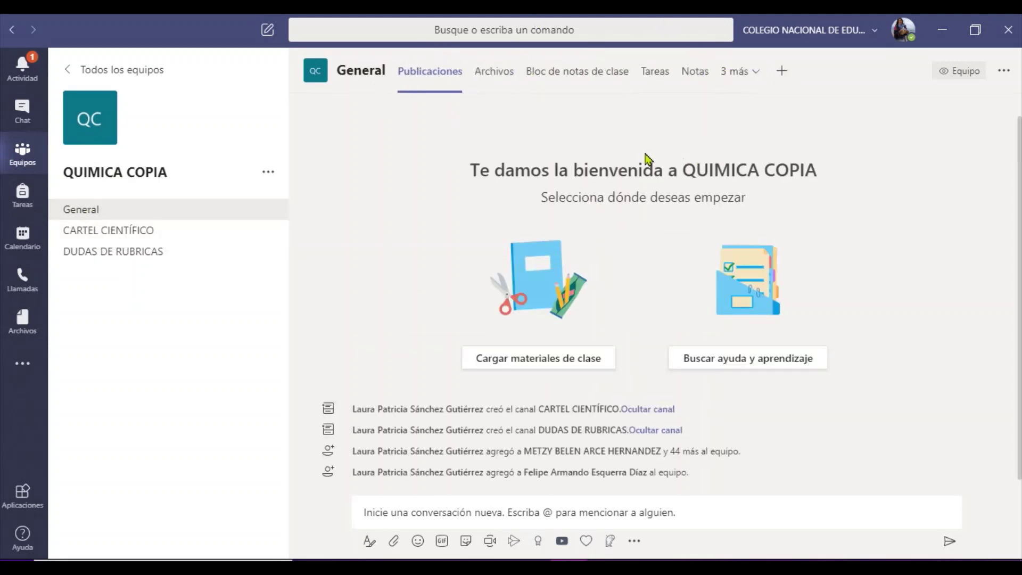
{"action": "left_click", "coordinate": [594, 77]}
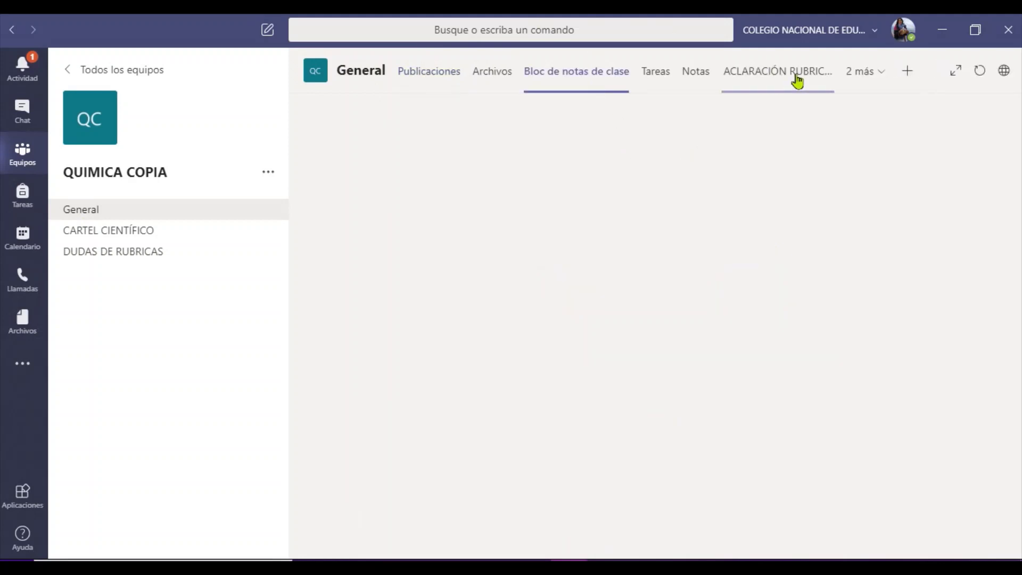
{"action": "left_click", "coordinate": [661, 76]}
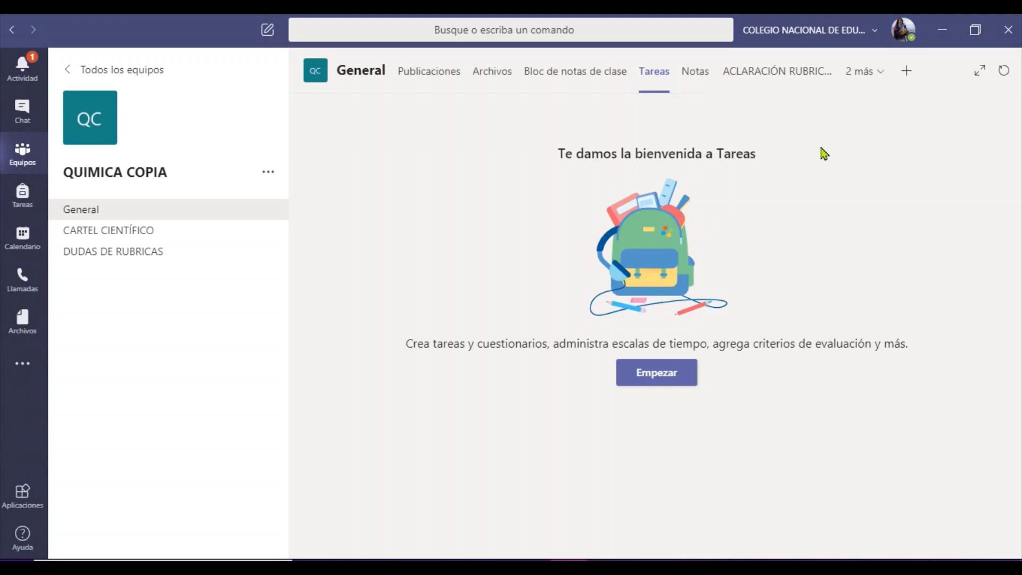
{"action": "left_click", "coordinate": [859, 72]}
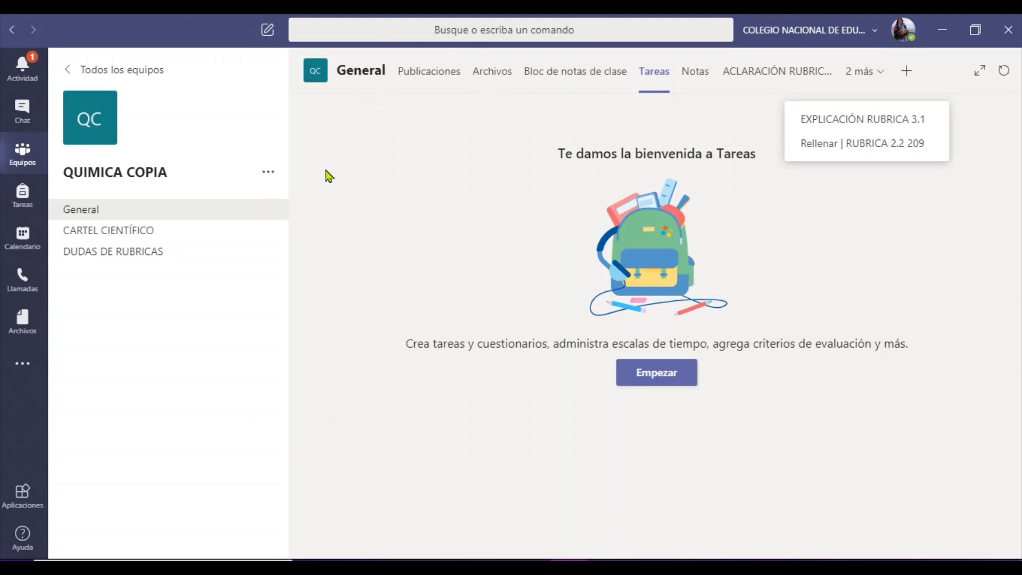
- Open the team management of QUIMICA COPIA and review its owners and the expanded list of members and guests
{"action": "left_click", "coordinate": [272, 176]}
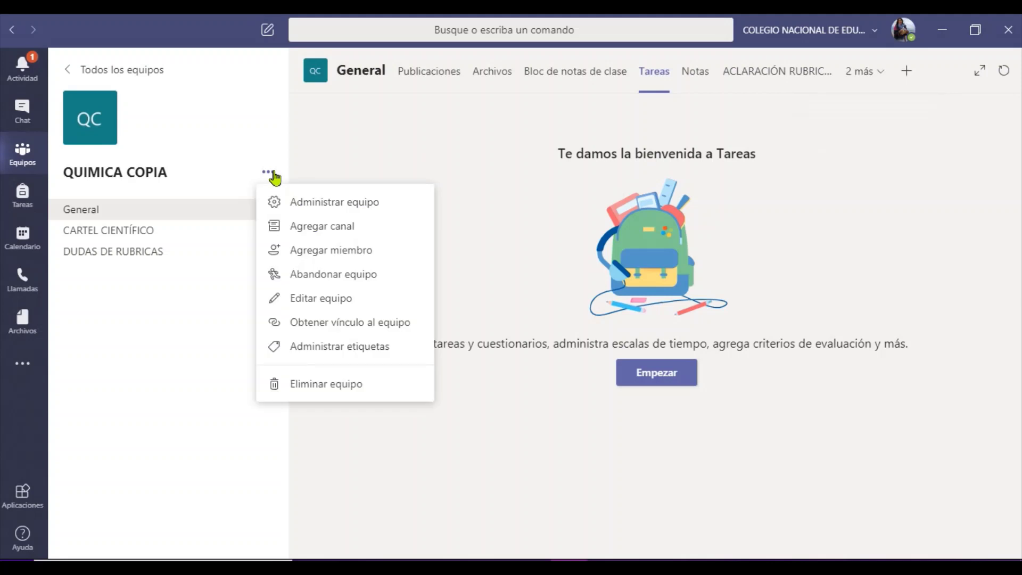
{"action": "left_click", "coordinate": [320, 203]}
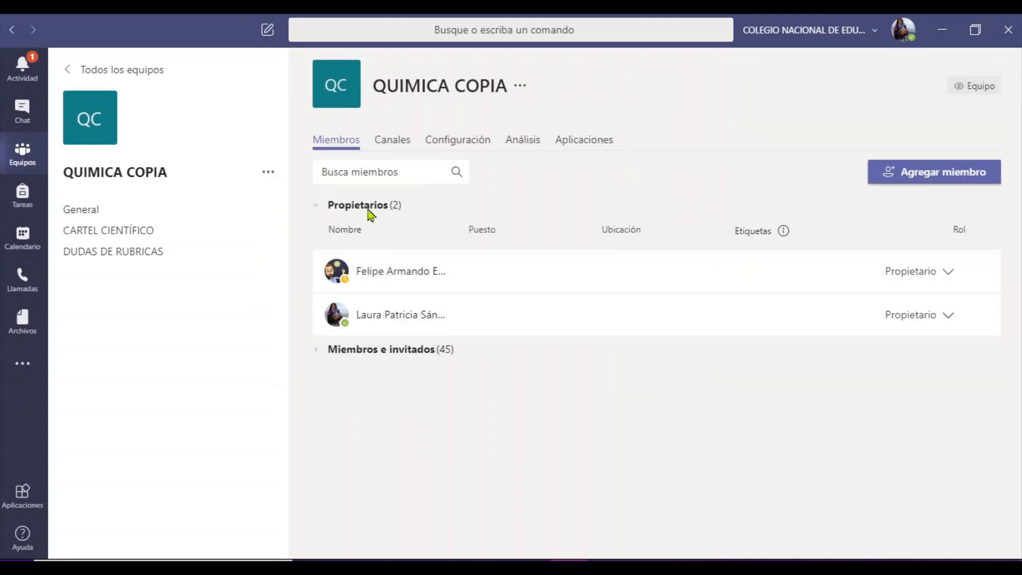
{"action": "left_click", "coordinate": [269, 173]}
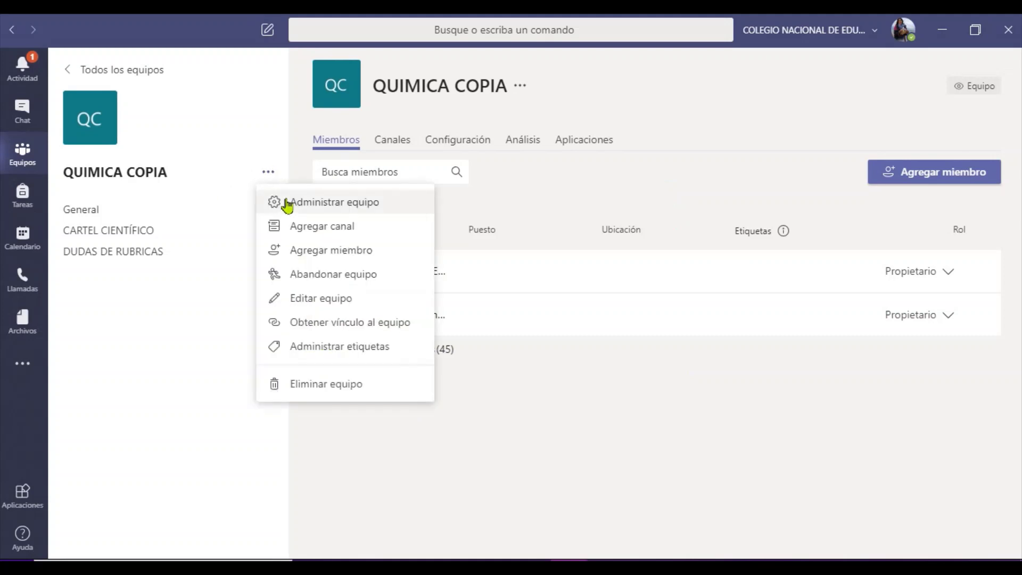
{"action": "left_click", "coordinate": [287, 203]}
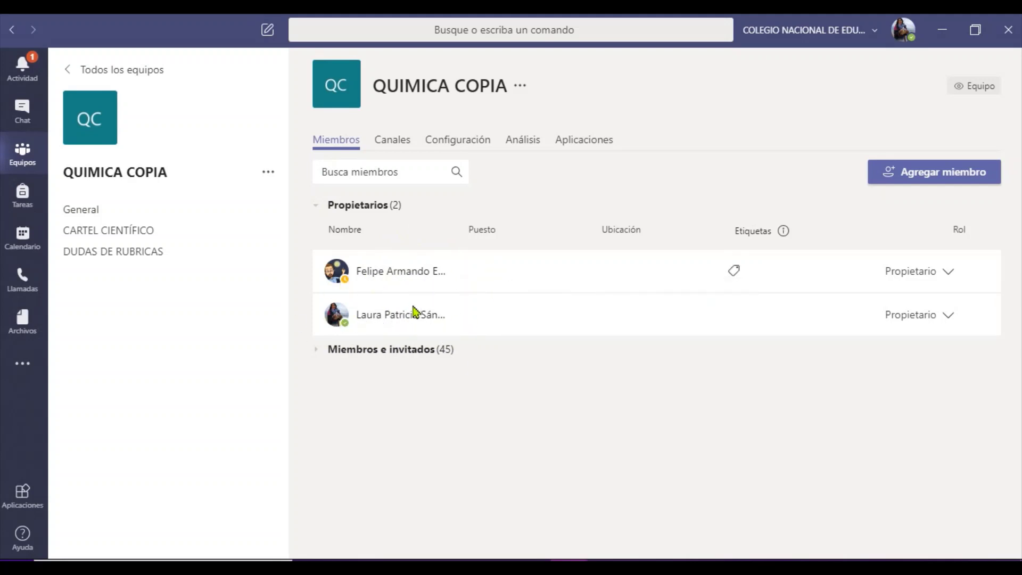
{"action": "left_click", "coordinate": [420, 351]}
{"action": "scroll", "coordinate": [474, 389], "scroll_direction": "down", "scroll_amount": 10}
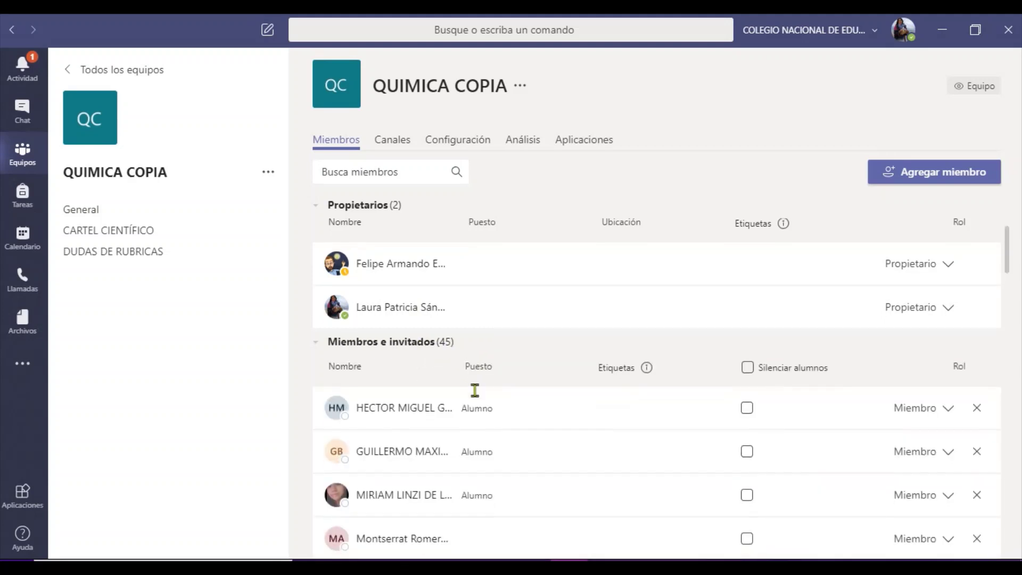
{"action": "scroll", "coordinate": [487, 439], "scroll_direction": "down", "scroll_amount": 3}
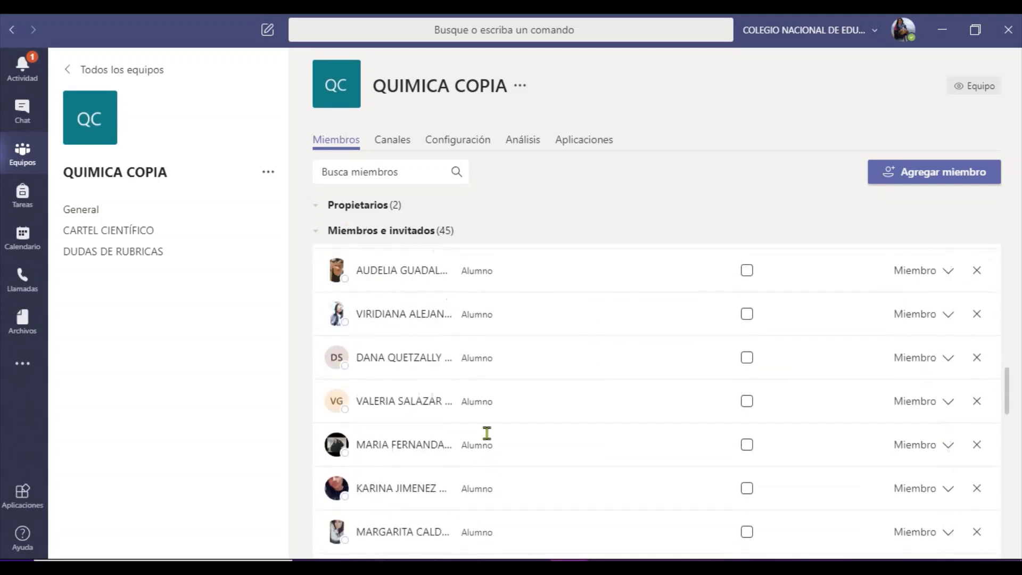
{"action": "scroll", "coordinate": [486, 433], "scroll_direction": "up", "scroll_amount": 12}
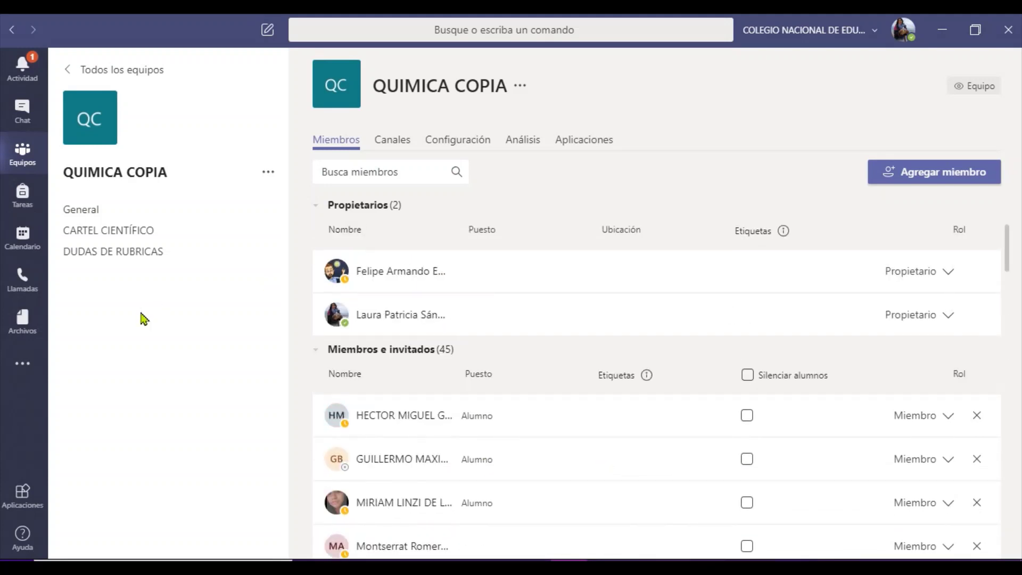